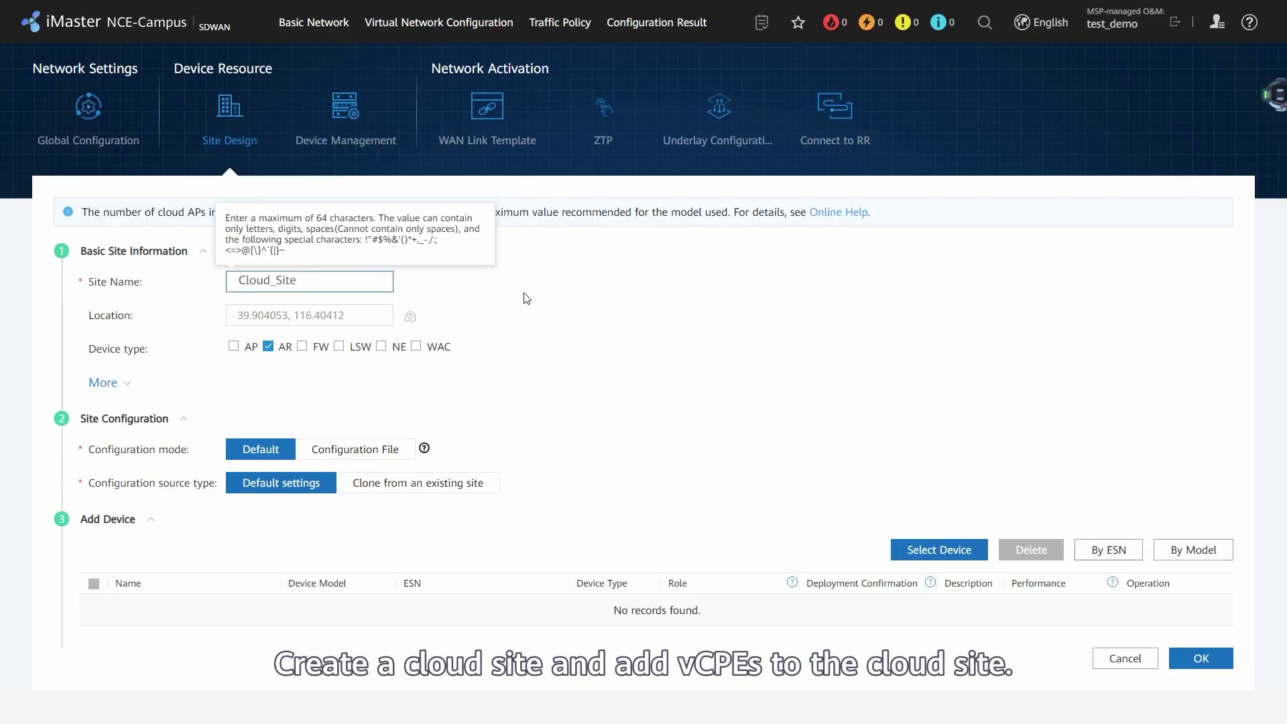
Add a device by model: AR1000V, quantity 1, role Gateway
left_click(1192, 548)
left_click(1086, 600)
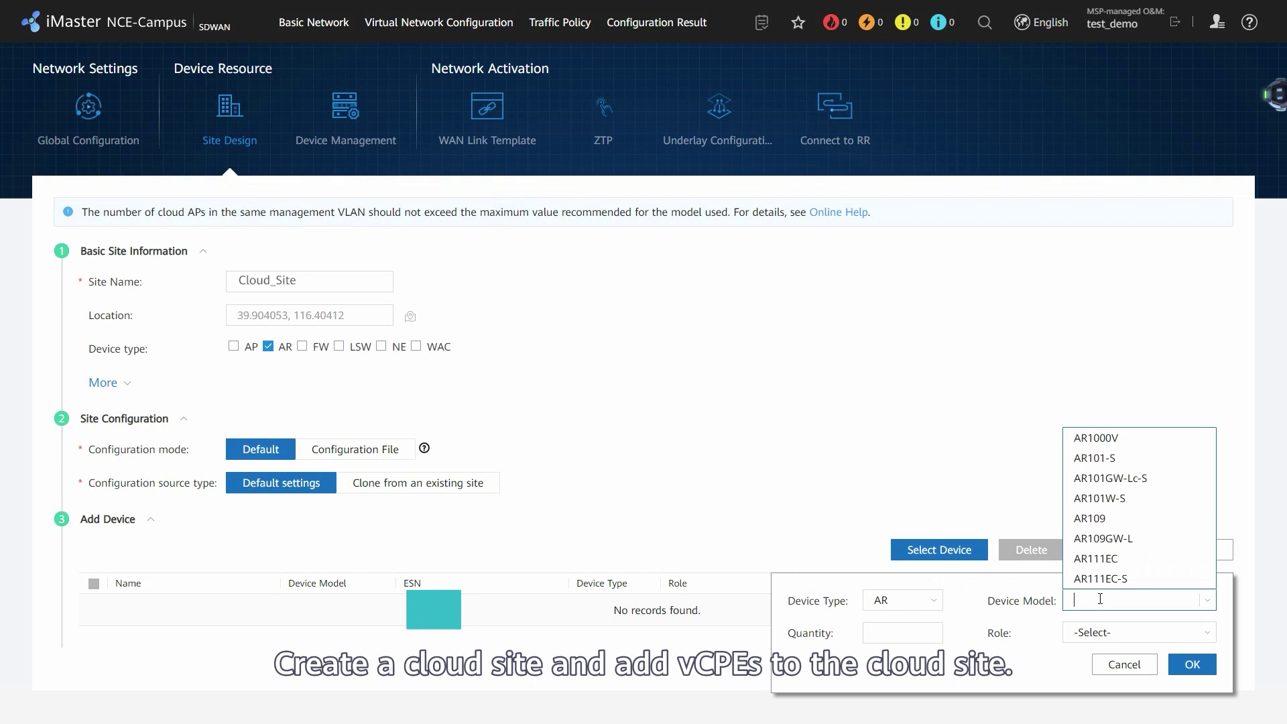
left_click(1093, 440)
left_click(903, 631)
type("1")
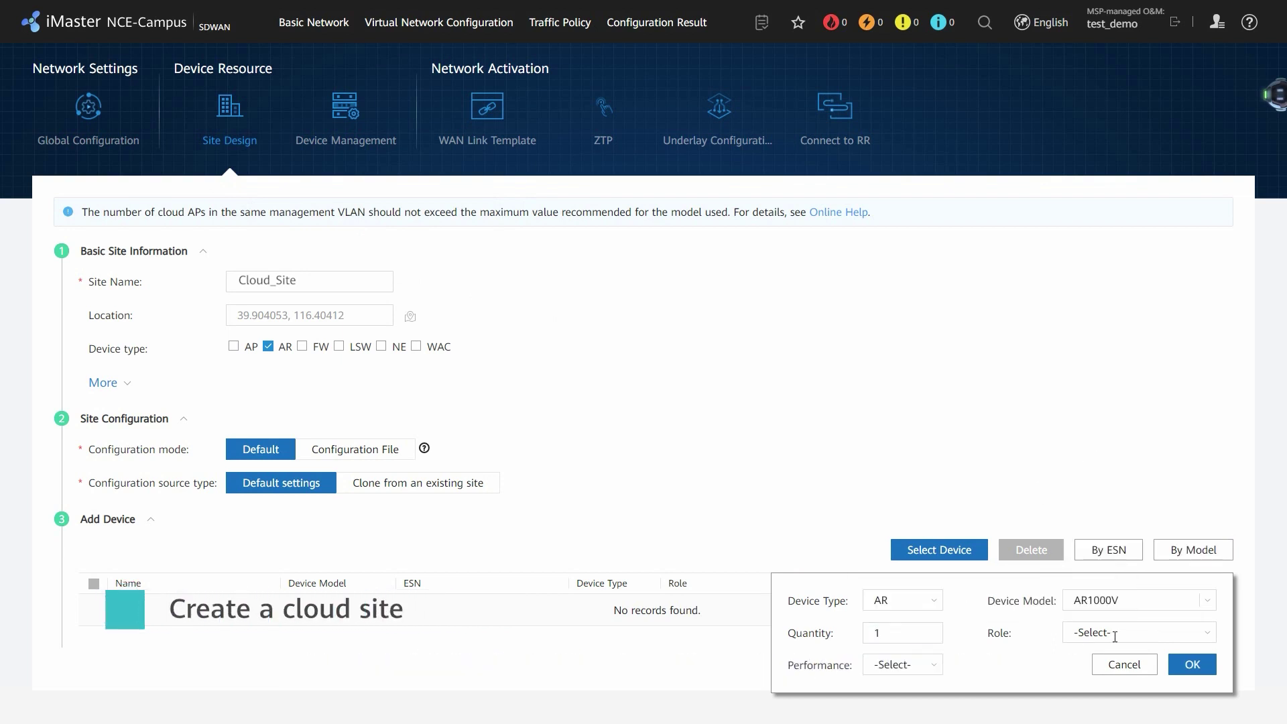
left_click(1138, 632)
left_click(1097, 471)
Set performance to 1G, confirm the AR1000V device and create Cloud_Site
left_click(935, 664)
left_click(916, 603)
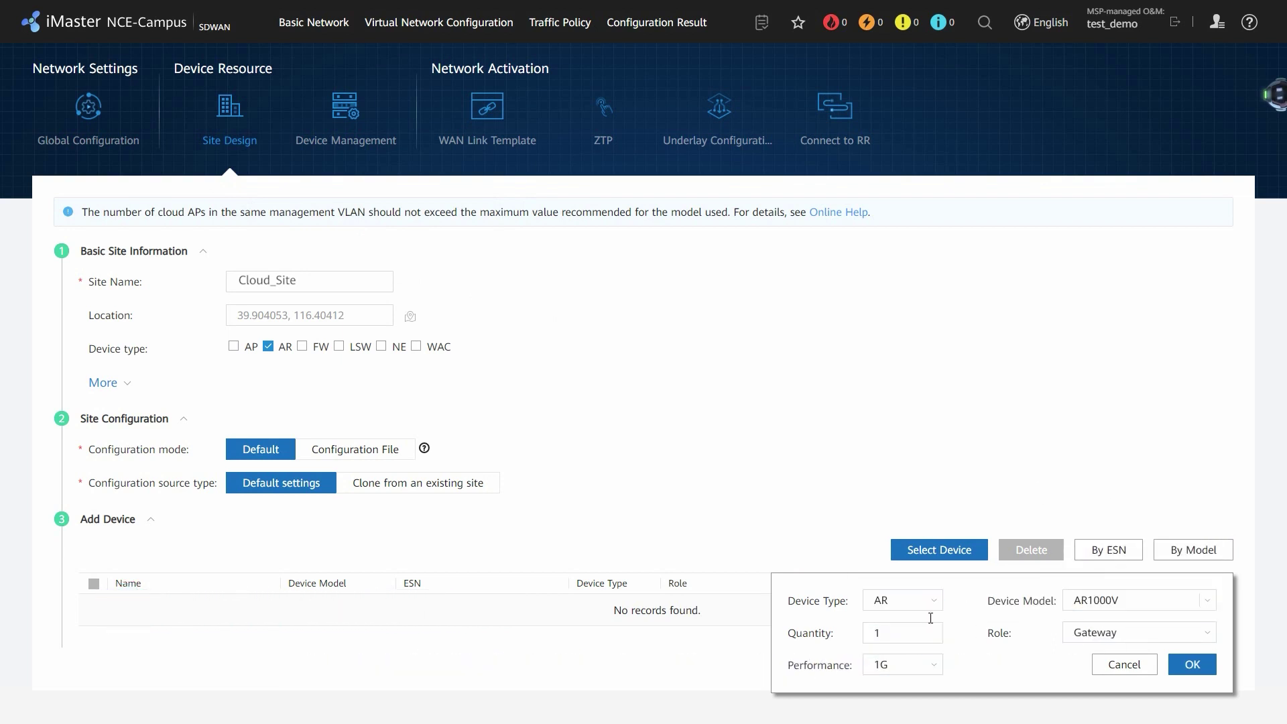
left_click(1181, 664)
left_click(1173, 661)
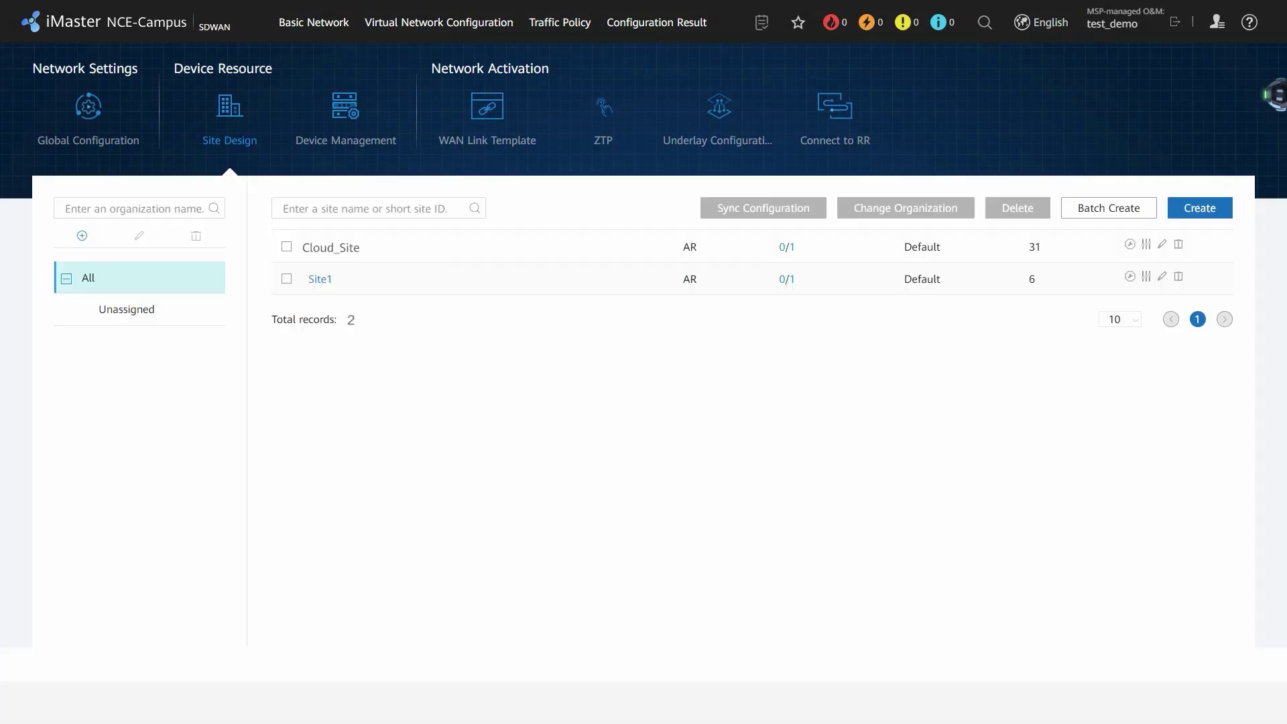
In ZTP, configure Cloud_Site's deployment with the root account and Beijing4 region
left_click(603, 111)
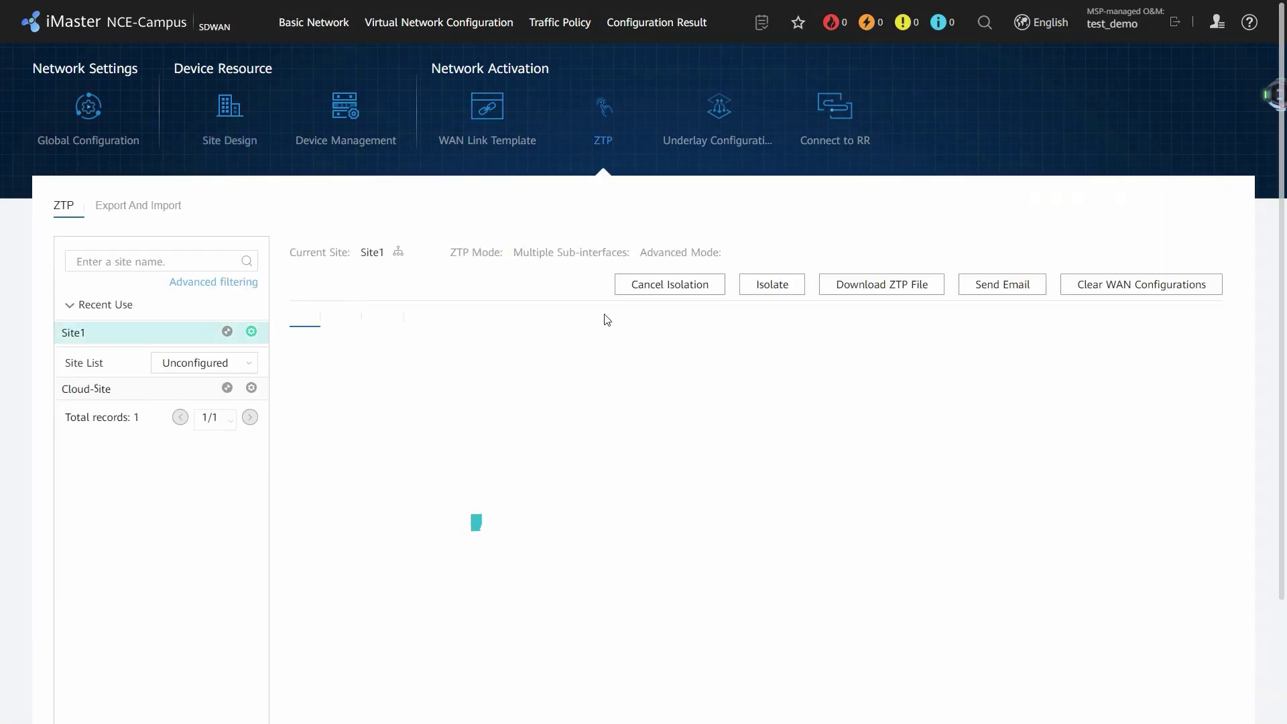
left_click(914, 455)
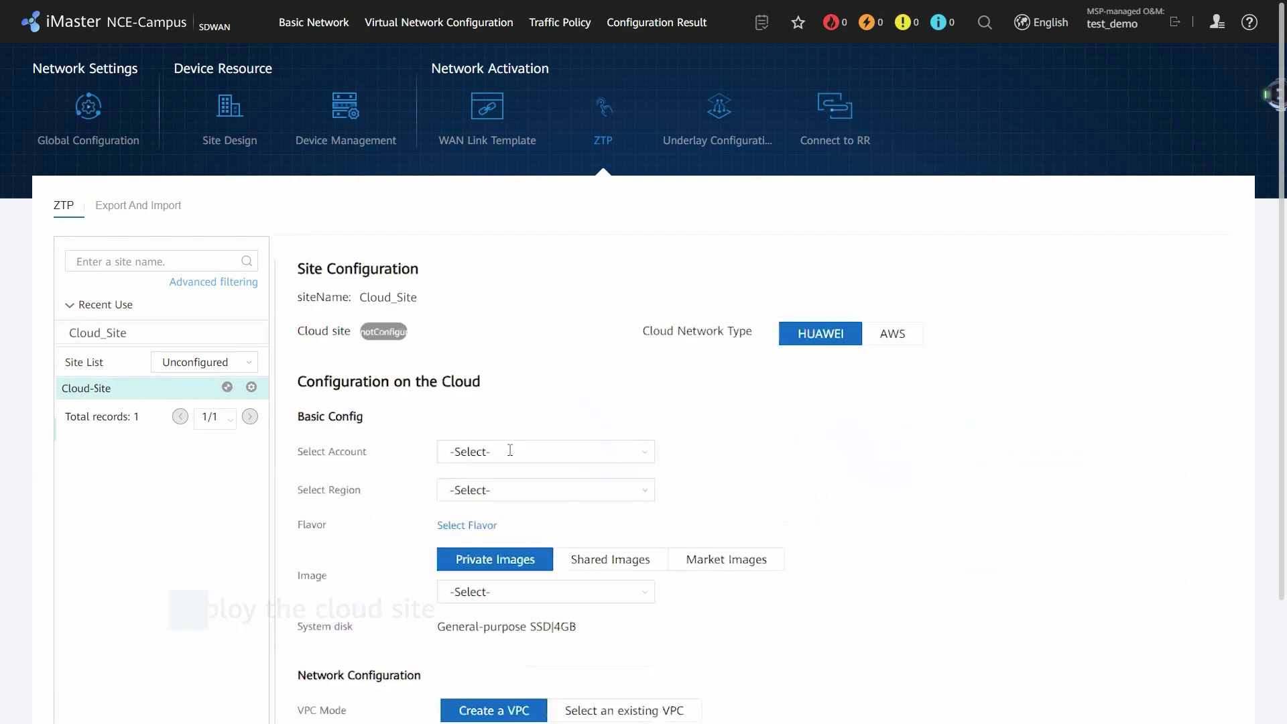
left_click(509, 452)
left_click(481, 478)
scroll(516, 417, "down", 1)
left_click(517, 416)
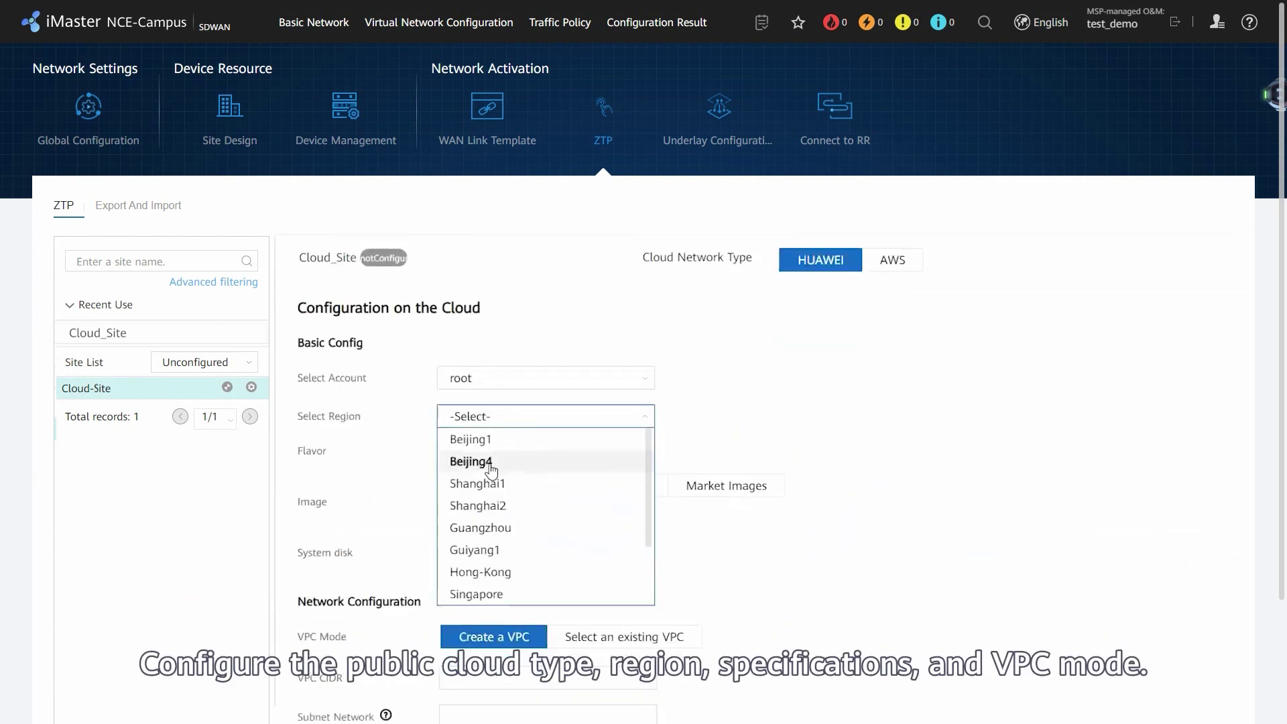
left_click(468, 459)
Choose flavor c3ne.xlarge.2 and private image var_allinone.img
left_click(466, 450)
left_click(889, 563)
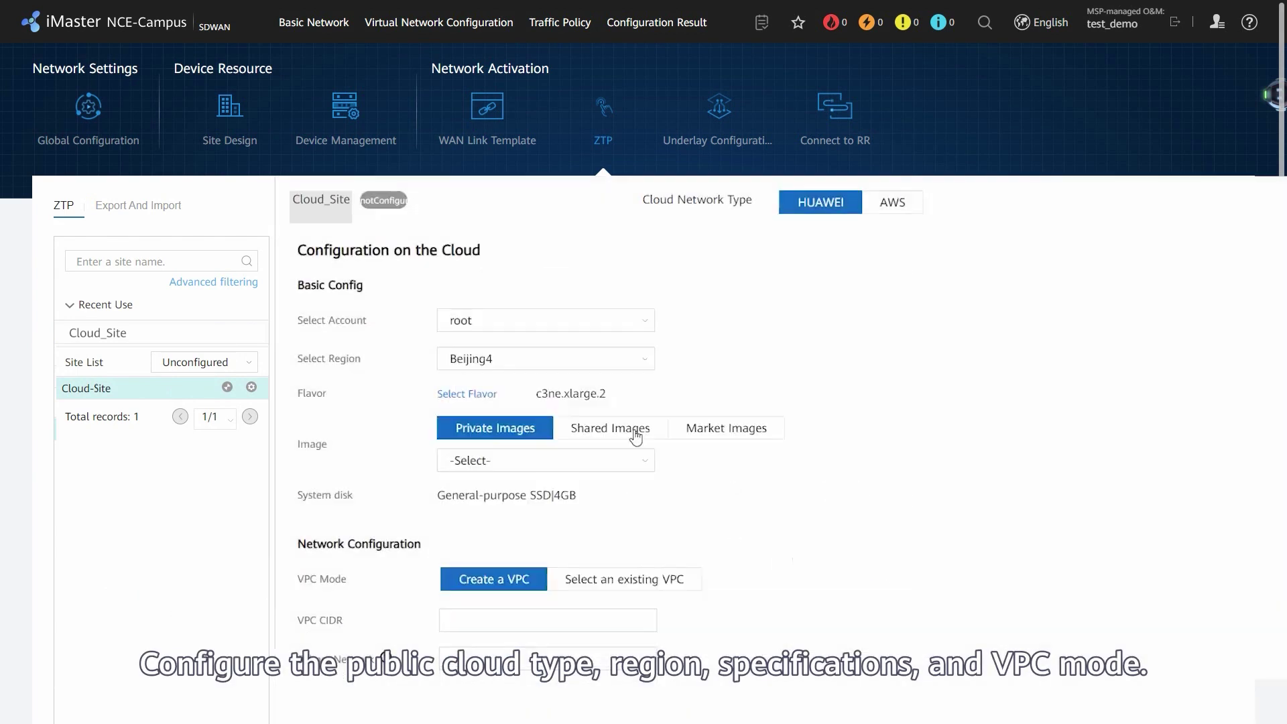
scroll(561, 423, "down", 1)
left_click(563, 366)
left_click(538, 392)
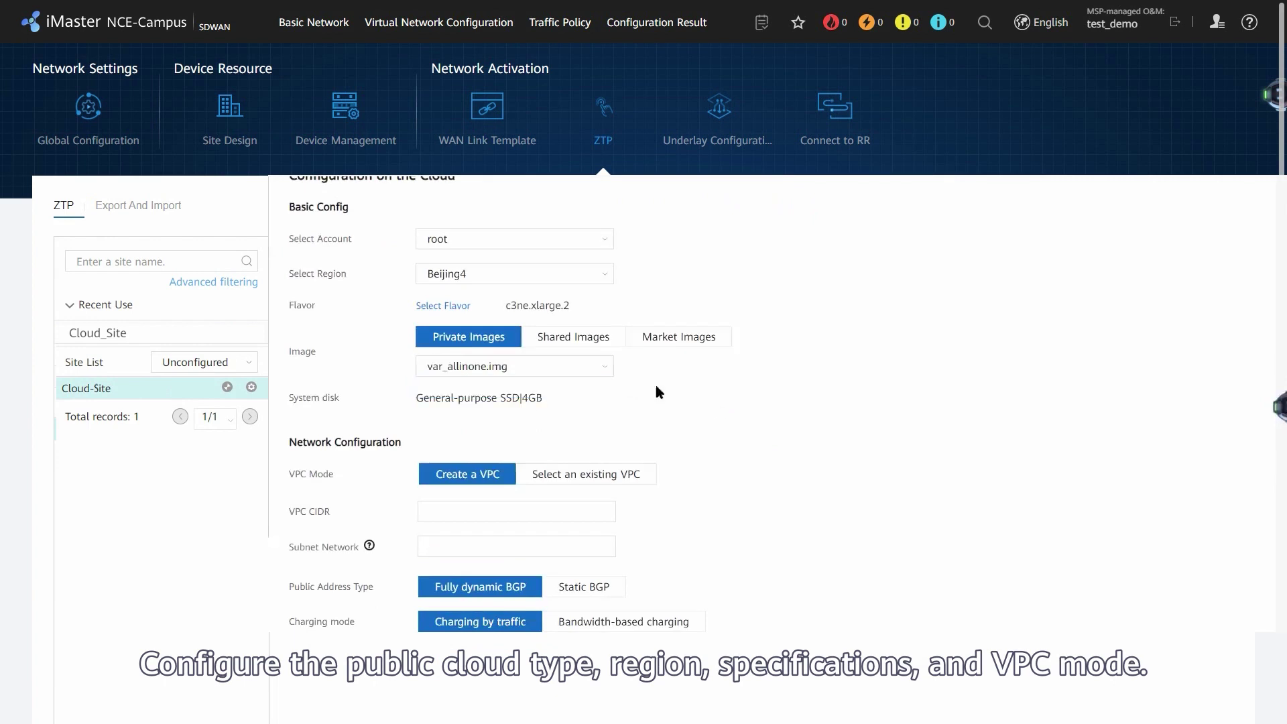
scroll(655, 402, "down", 1)
Use the existing VPC vpc-default instead of creating a new one
left_click(594, 405)
scroll(594, 405, "down", 1)
left_click(521, 382)
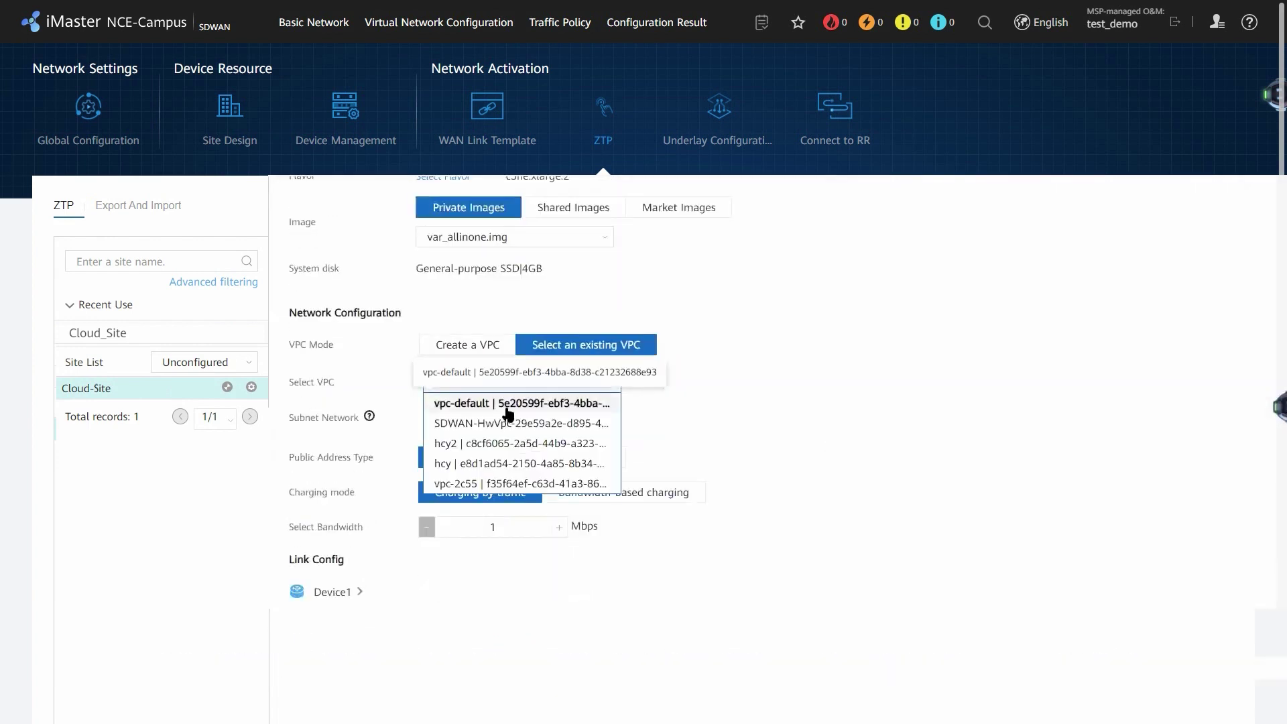
left_click(508, 404)
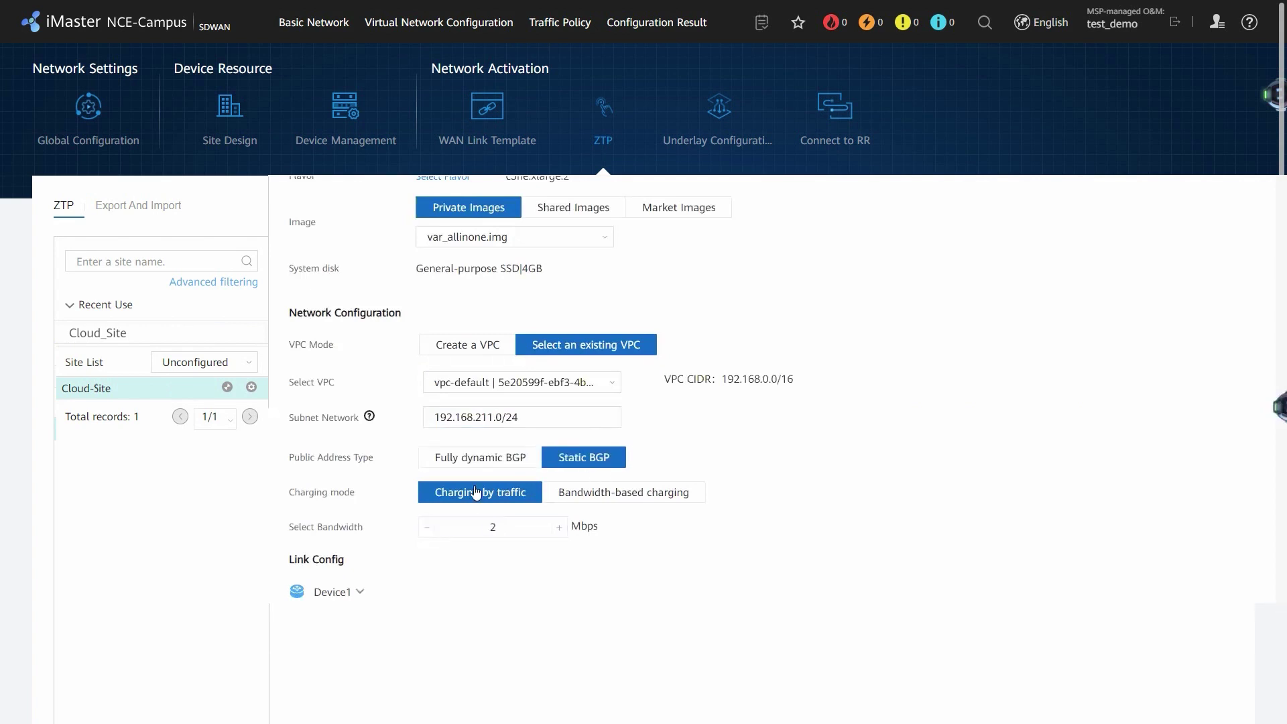
scroll(1032, 543, "down", 1)
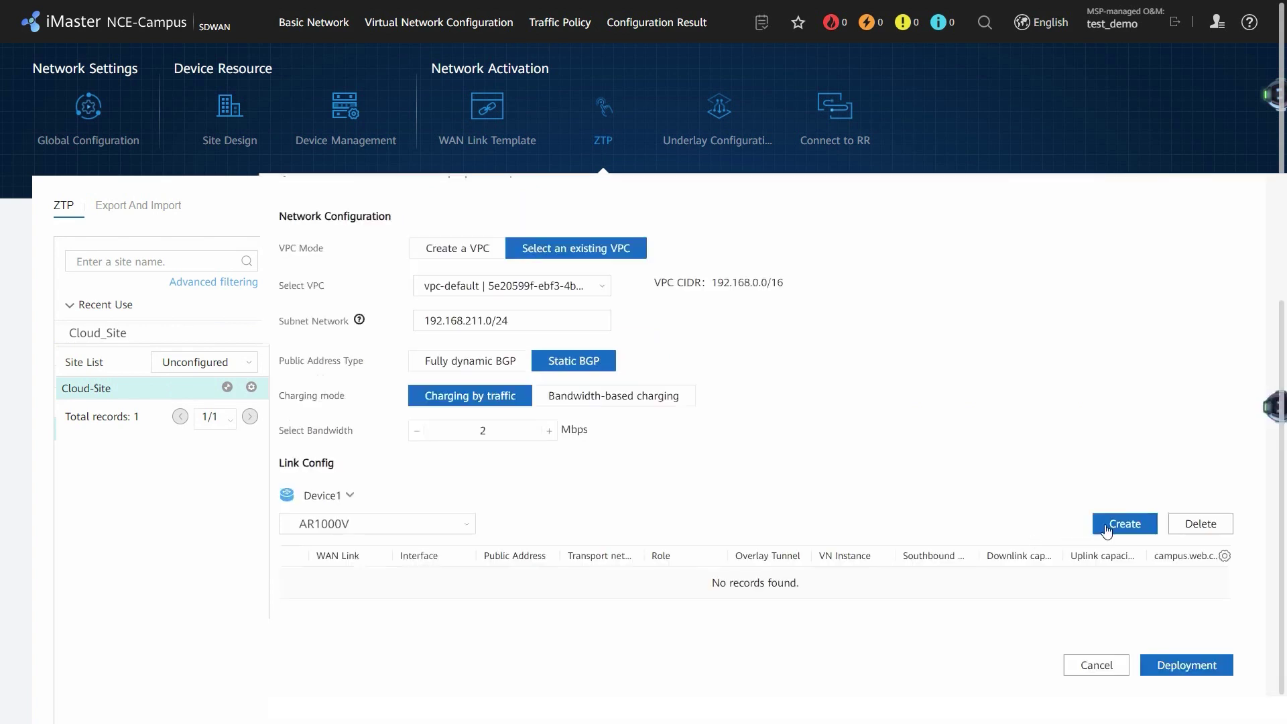
Create WAN link Internet with VN instance 1 and Public Default South Access
left_click(1105, 530)
left_click(593, 177)
left_click(574, 145)
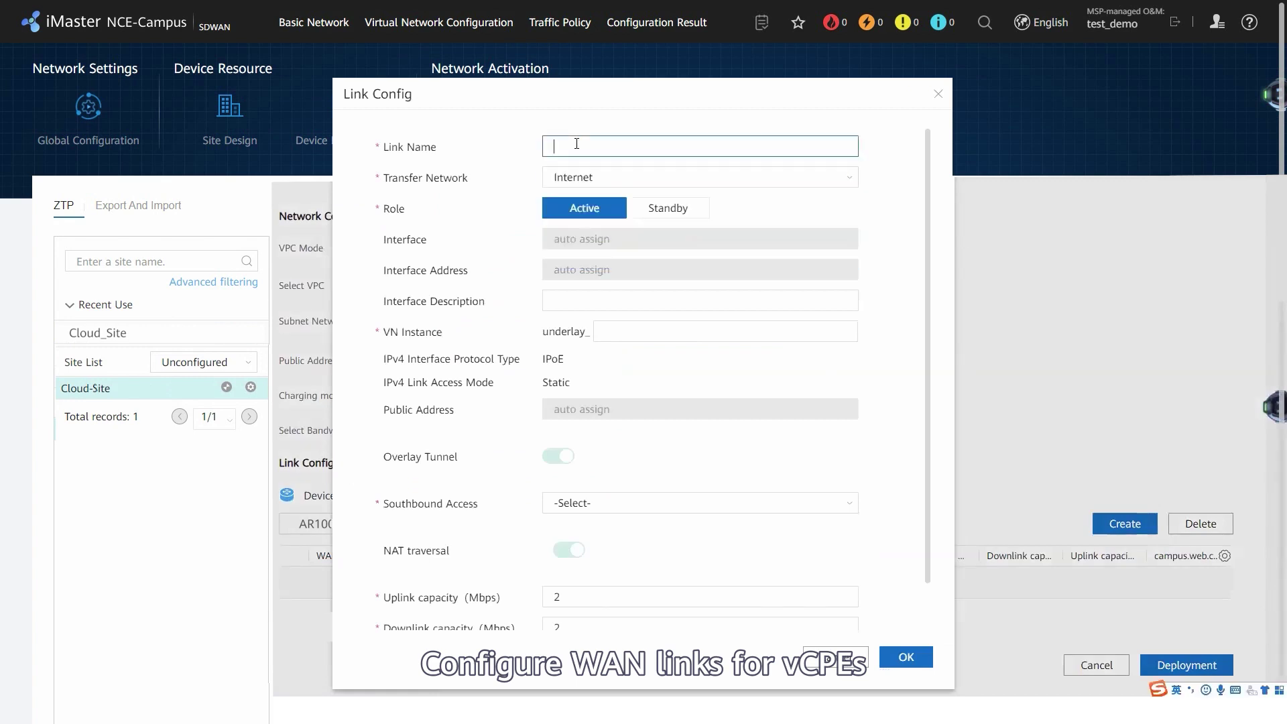
type("Internet")
left_click(612, 331)
type("1")
left_click(600, 509)
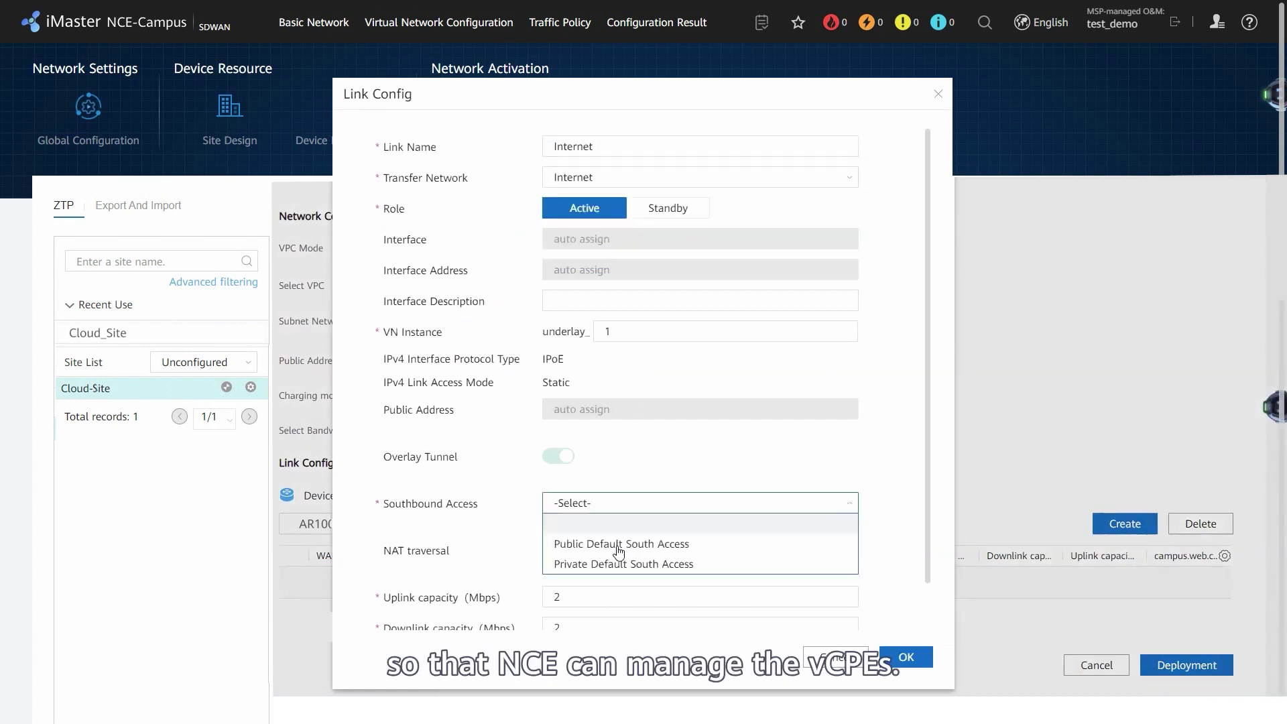
left_click(617, 543)
left_click(905, 656)
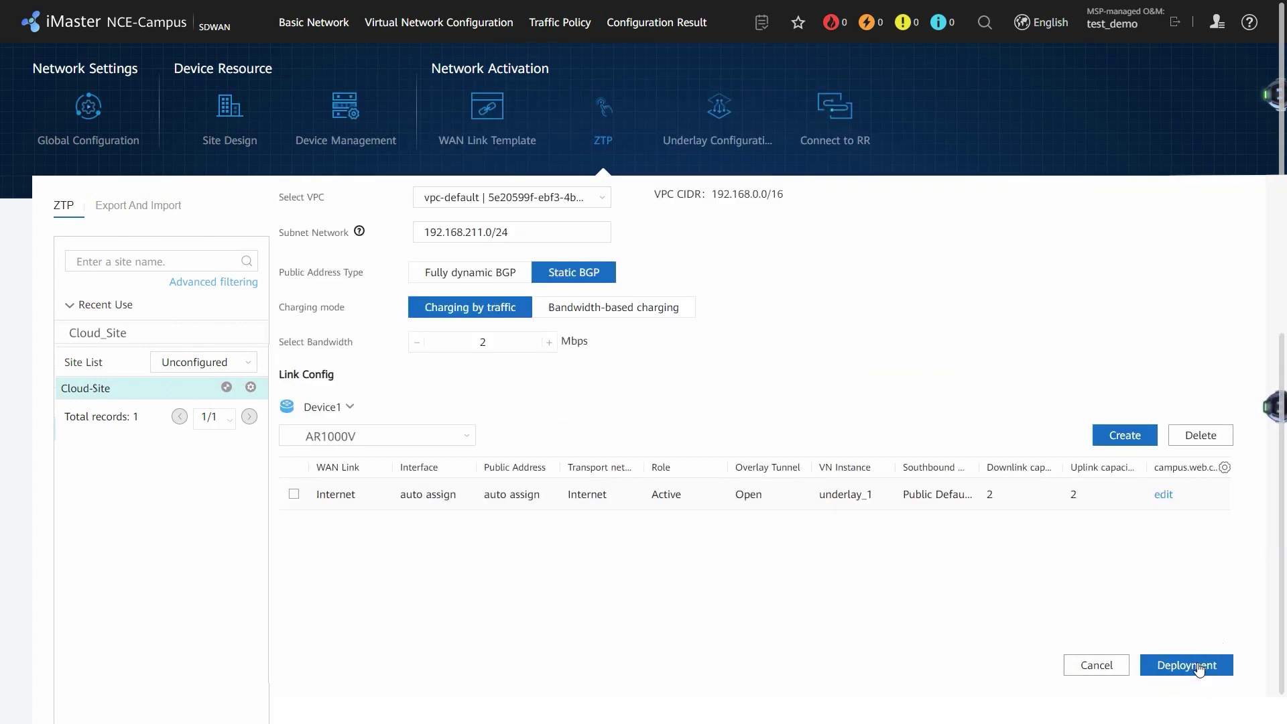
Start the Cloud_Site deployment and accept the charge warning
left_click(1197, 666)
left_click(756, 426)
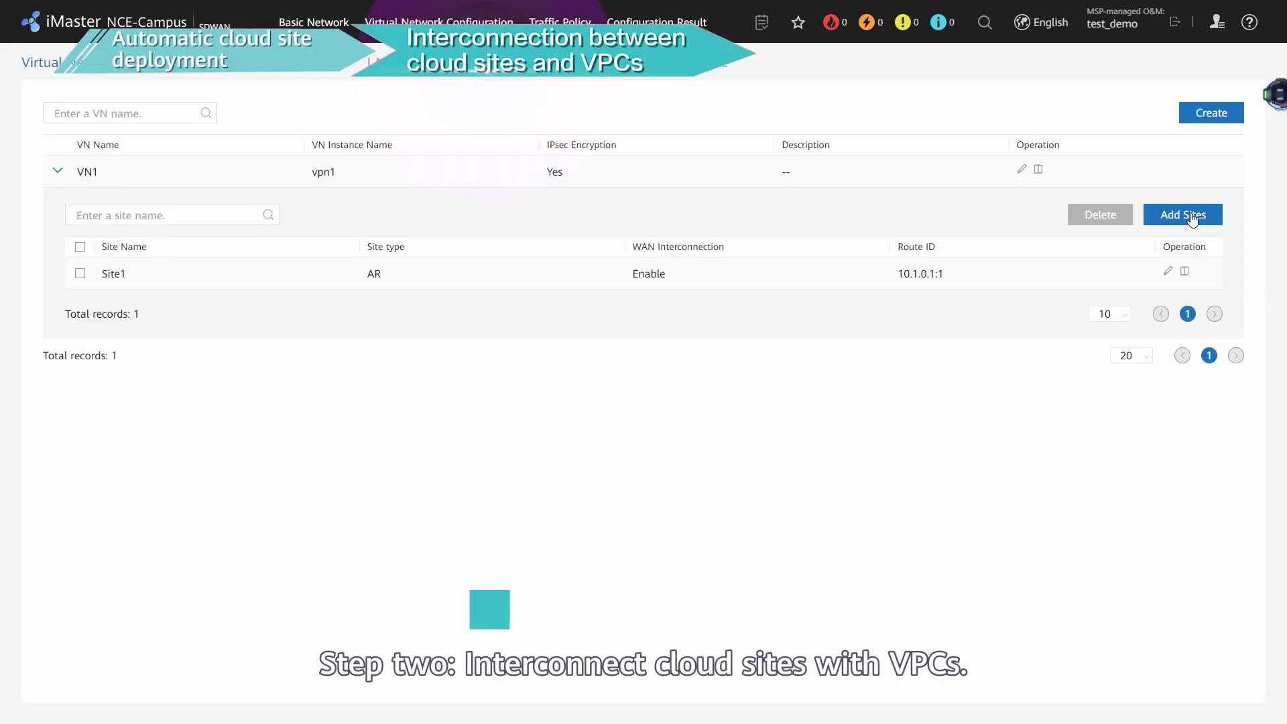
Add Cloud-Site to virtual network VN1's selected sites
left_click(1191, 218)
left_click(249, 266)
left_click(472, 342)
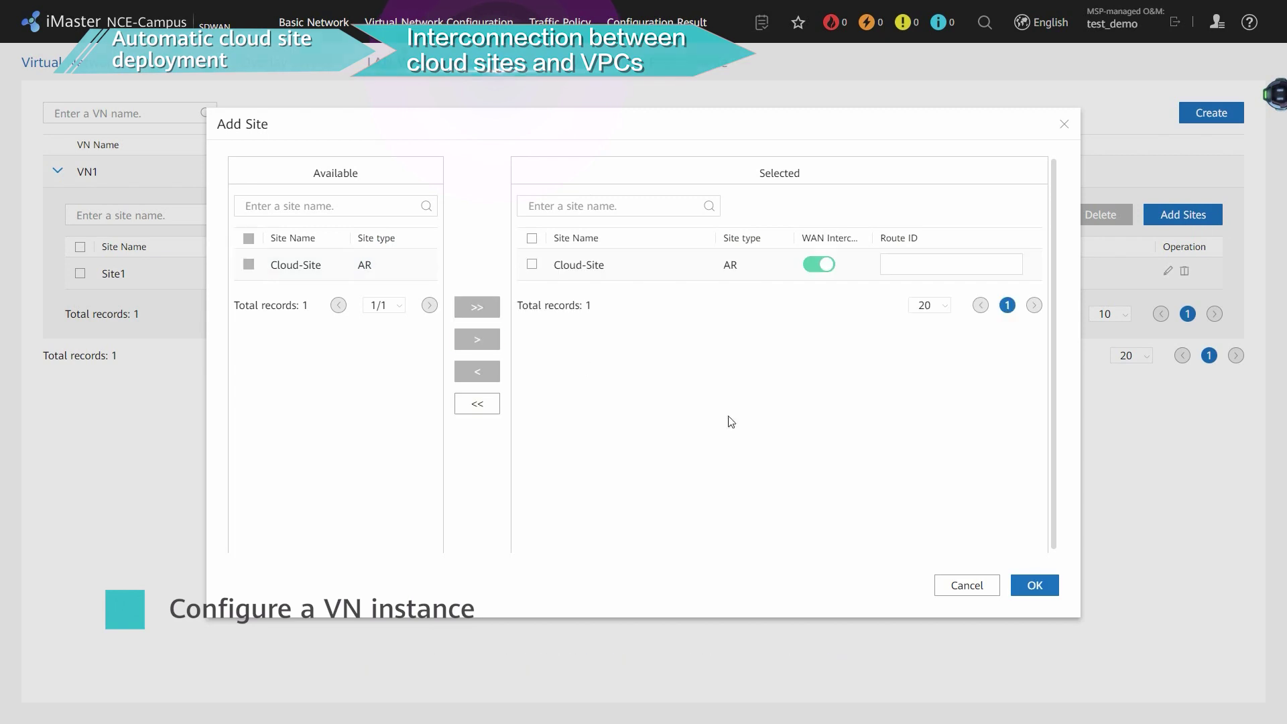
left_click(1029, 585)
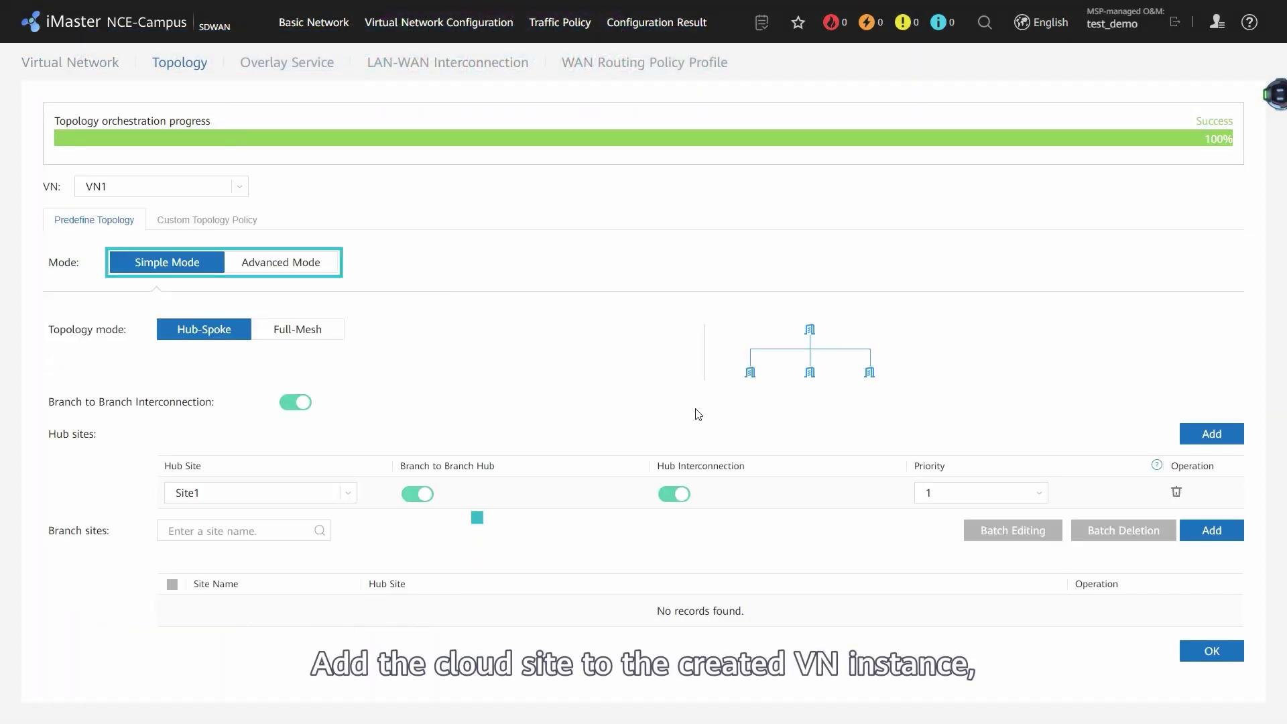
Add Cloud-Site as a branch site in the hub-spoke topology under Site1
left_click(1213, 542)
left_click(287, 205)
left_click(583, 335)
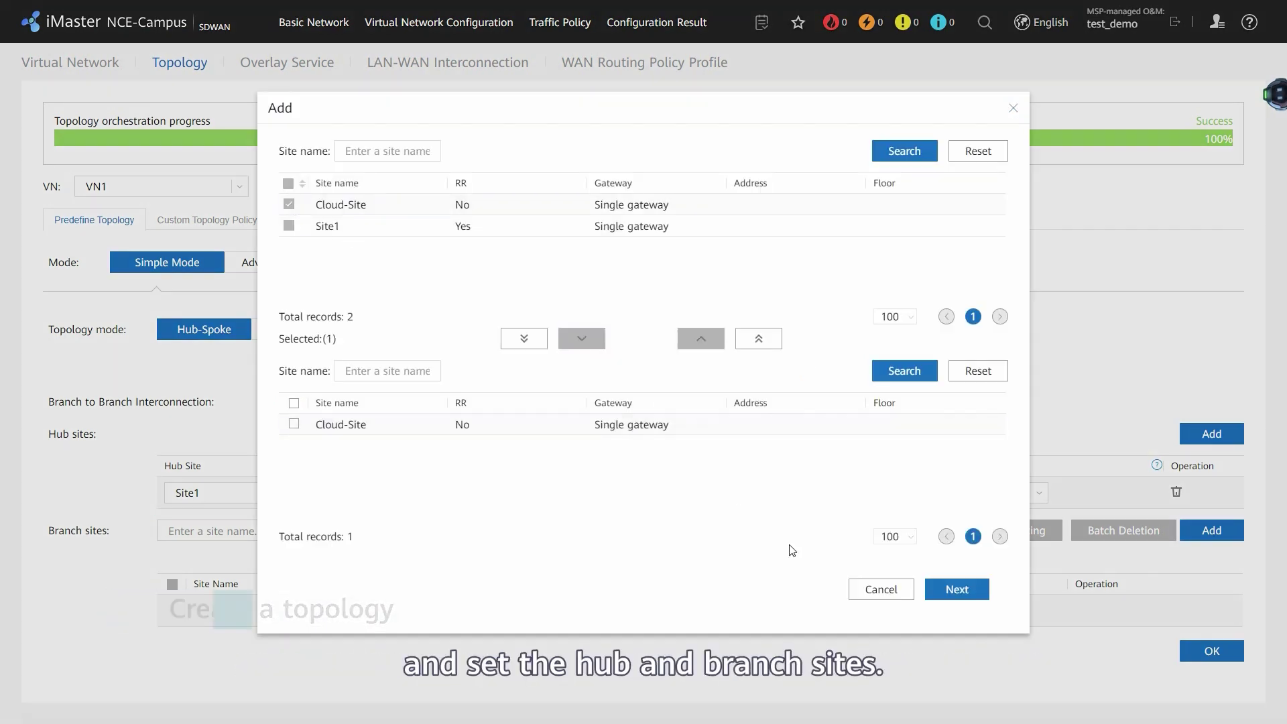
left_click(957, 588)
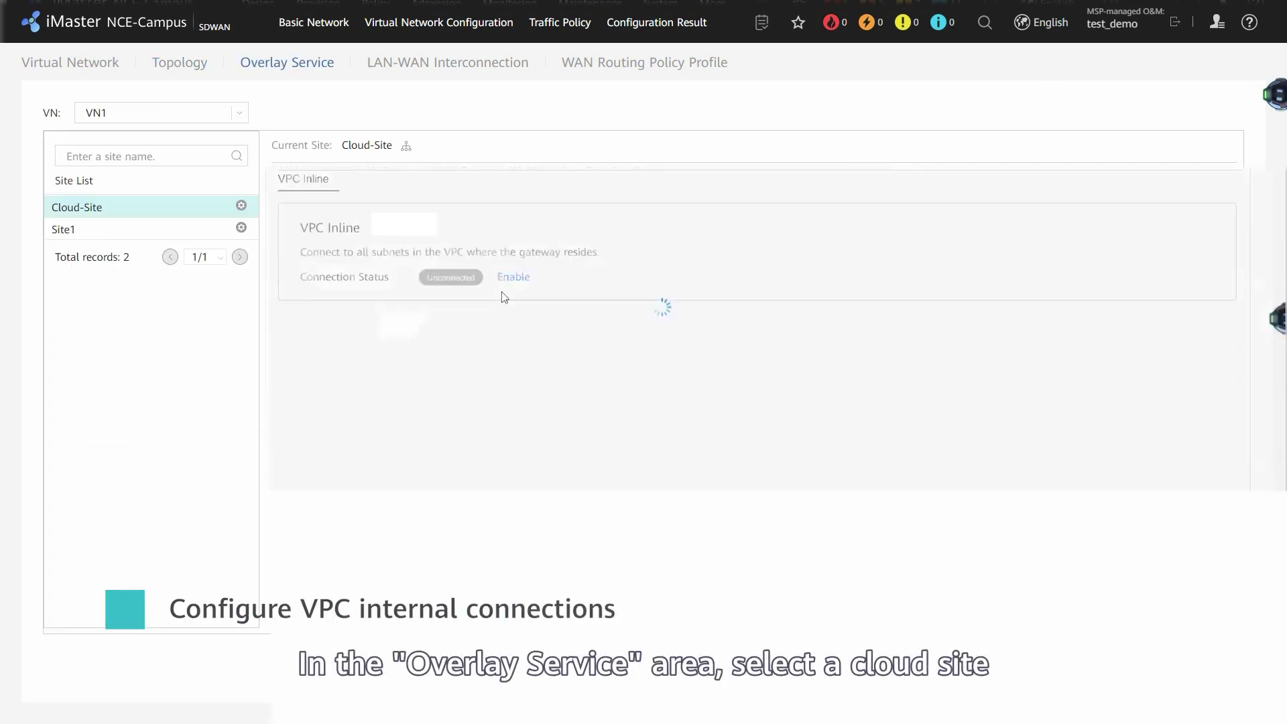
Enable the VPC Inline connection for Cloud-Site in Overlay Service
left_click(505, 282)
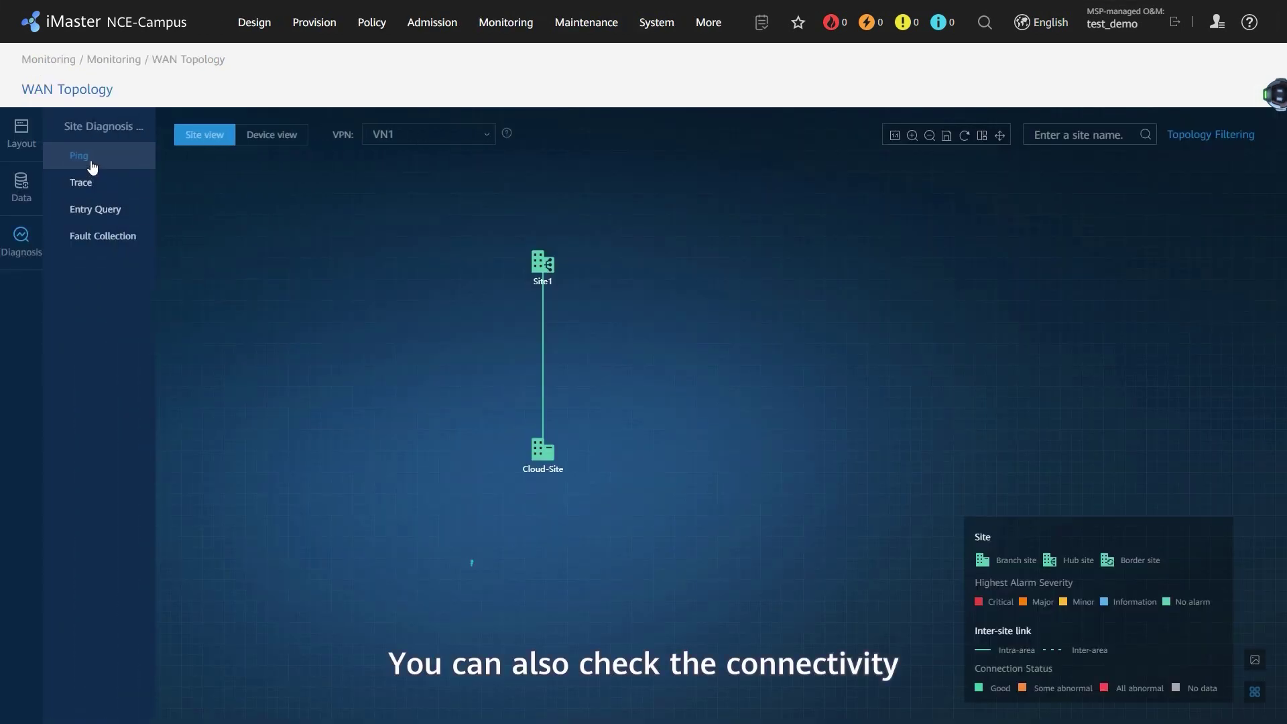
Run a ping diagnosis from Site1's CPE1 to Cloud-Site's AR1000V over VN1
left_click(90, 161)
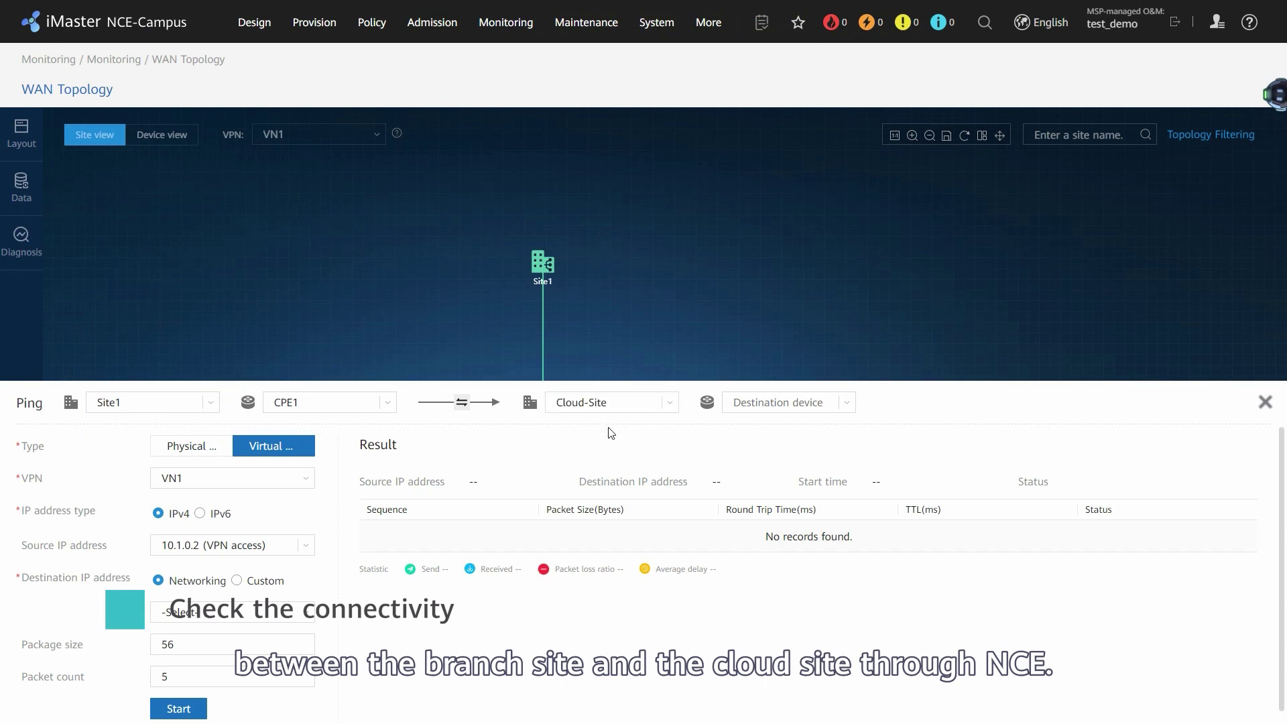
left_click(189, 717)
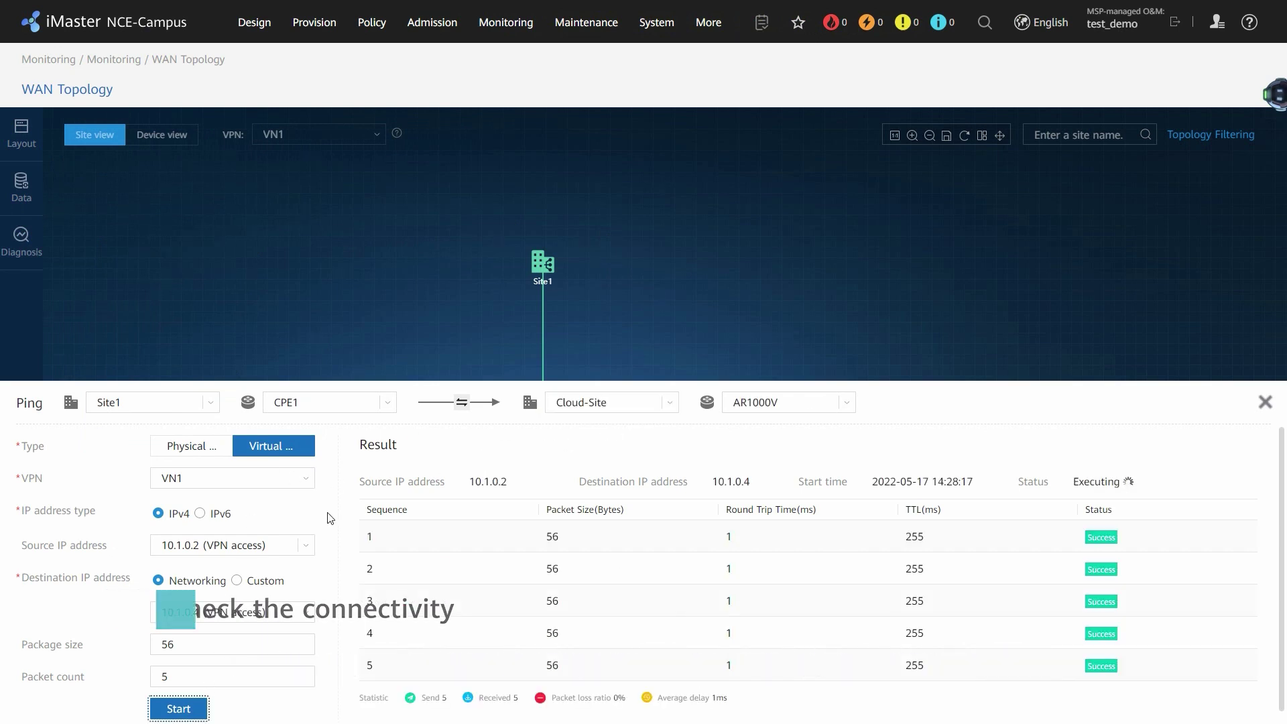